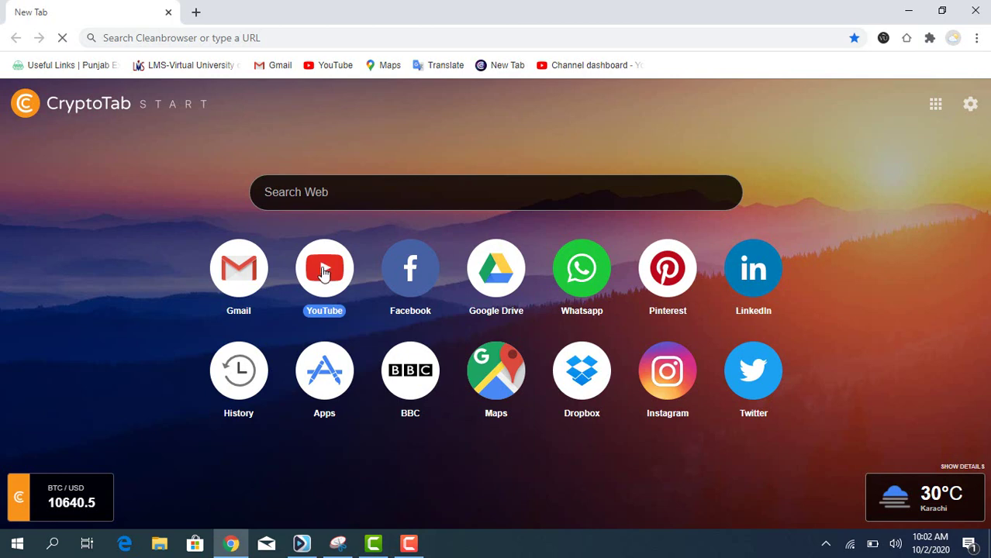
Open YouTube and go to the signed-in account's settings page.
{"action": "left_click", "coordinate": [324, 272]}
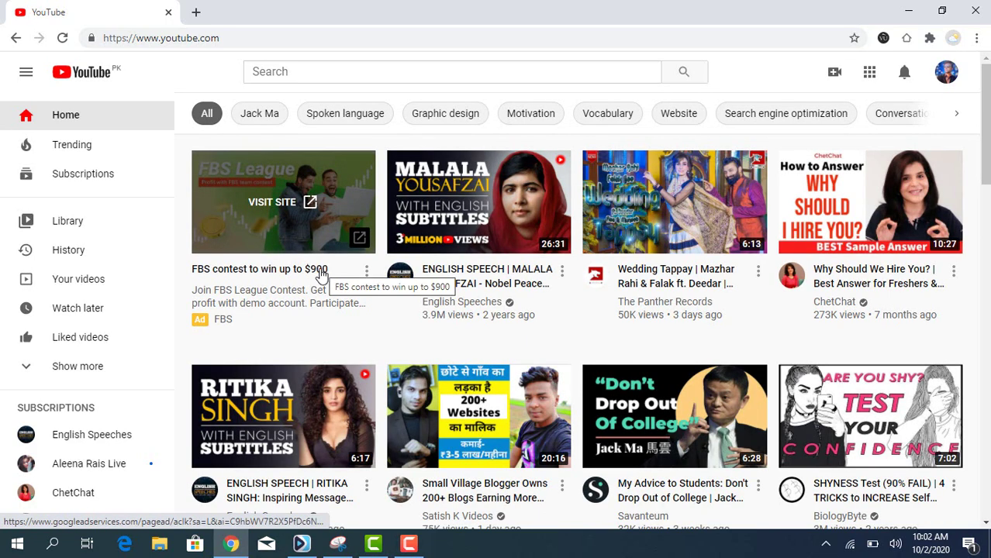
{"action": "left_click", "coordinate": [947, 72]}
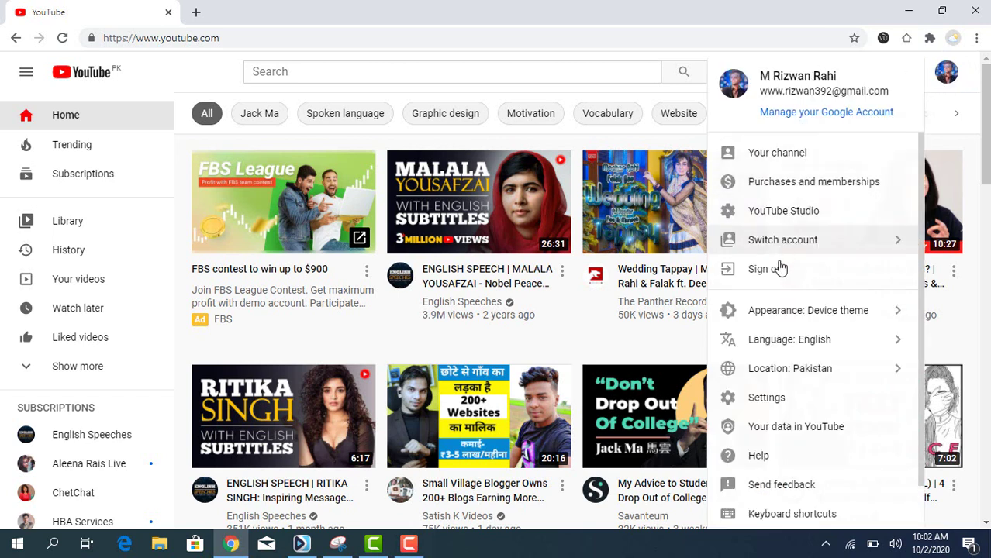
{"action": "scroll", "coordinate": [779, 498], "scroll_direction": "down", "scroll_amount": 1}
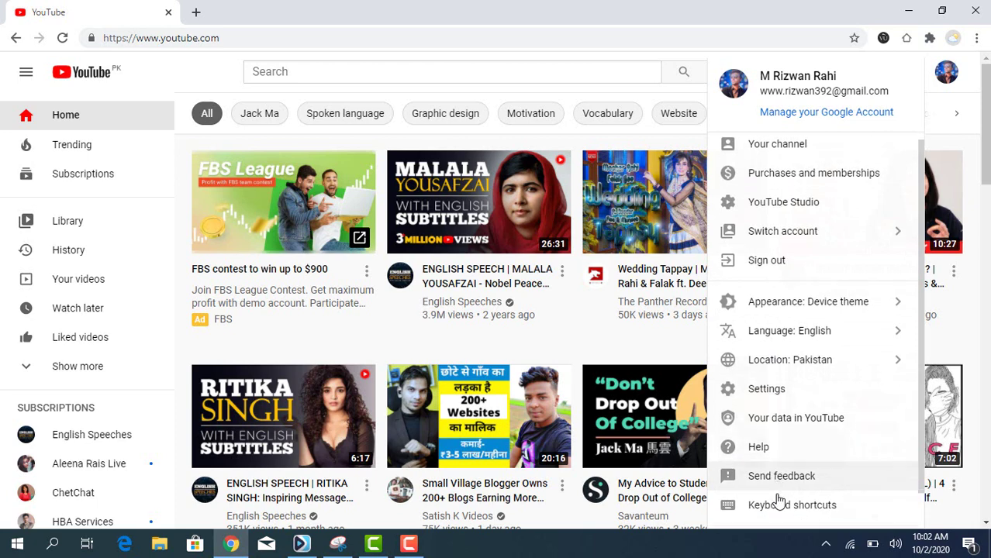
{"action": "scroll", "coordinate": [778, 498], "scroll_direction": "down", "scroll_amount": 1}
{"action": "scroll", "coordinate": [792, 187], "scroll_direction": "up", "scroll_amount": 1}
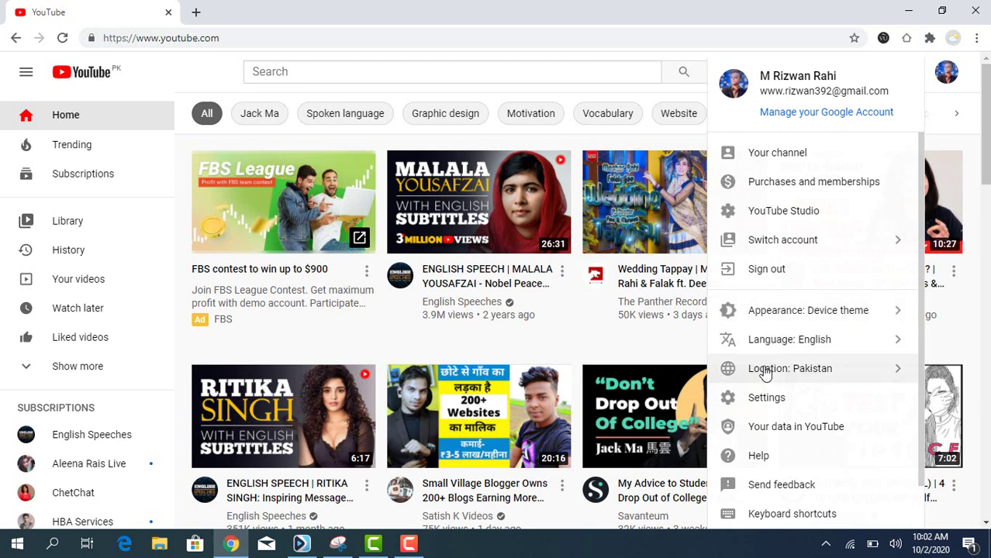
{"action": "scroll", "coordinate": [780, 388], "scroll_direction": "down", "scroll_amount": 1}
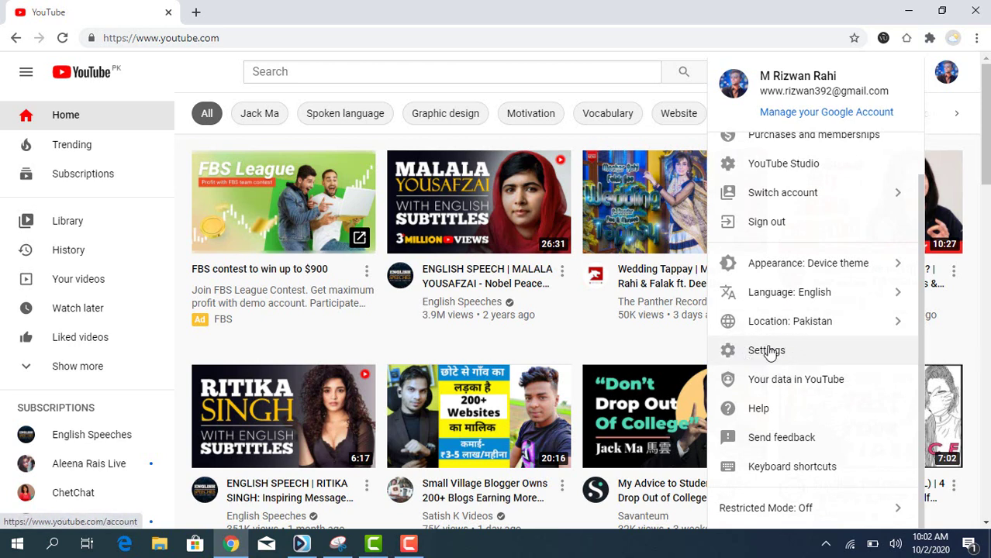
{"action": "left_click", "coordinate": [771, 354]}
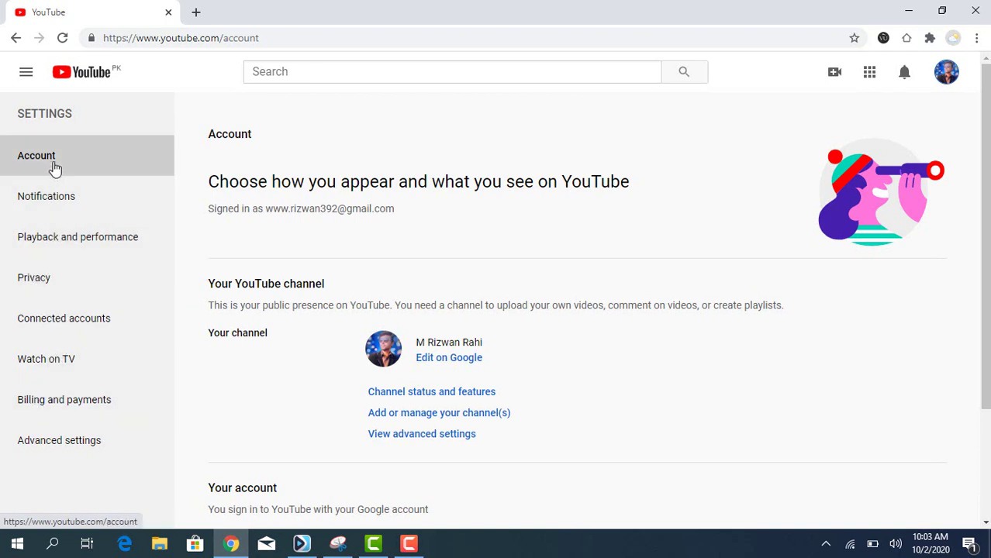
Open the channel status and features page and find the Custom URL feature.
{"action": "scroll", "coordinate": [400, 270], "scroll_direction": "down", "scroll_amount": 2}
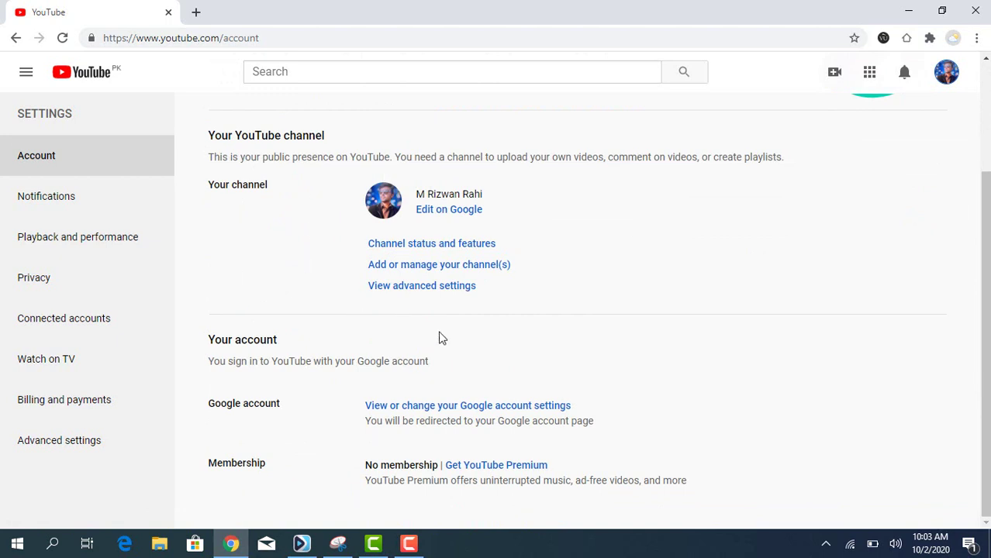
{"action": "left_click", "coordinate": [432, 246]}
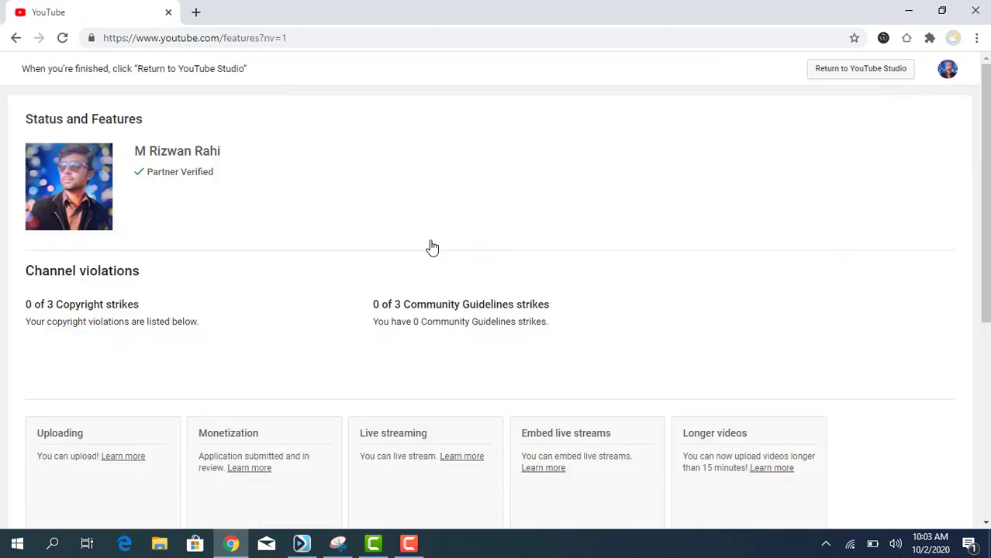
{"action": "scroll", "coordinate": [432, 247], "scroll_direction": "down", "scroll_amount": 1}
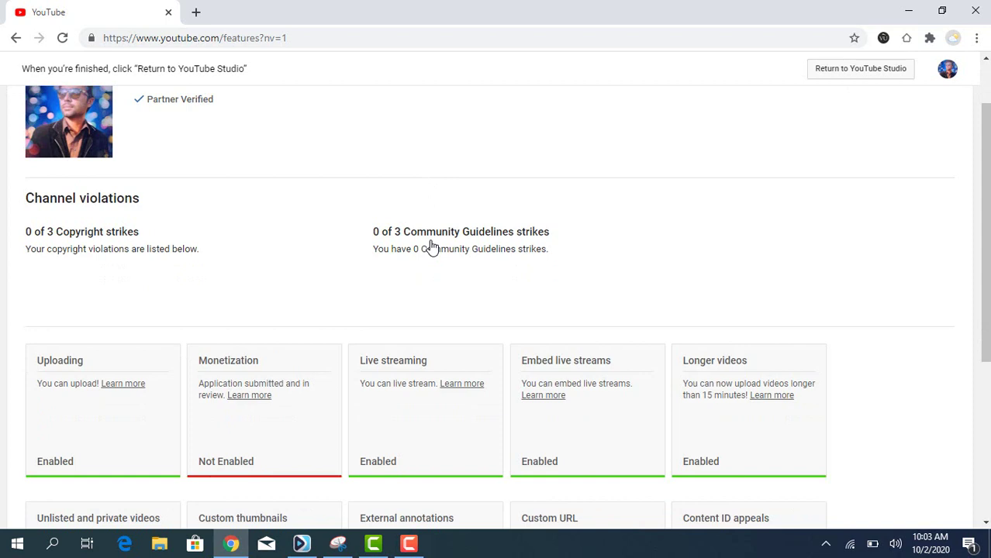
{"action": "scroll", "coordinate": [432, 246], "scroll_direction": "down", "scroll_amount": 2}
{"action": "scroll", "coordinate": [432, 251], "scroll_direction": "down", "scroll_amount": 1}
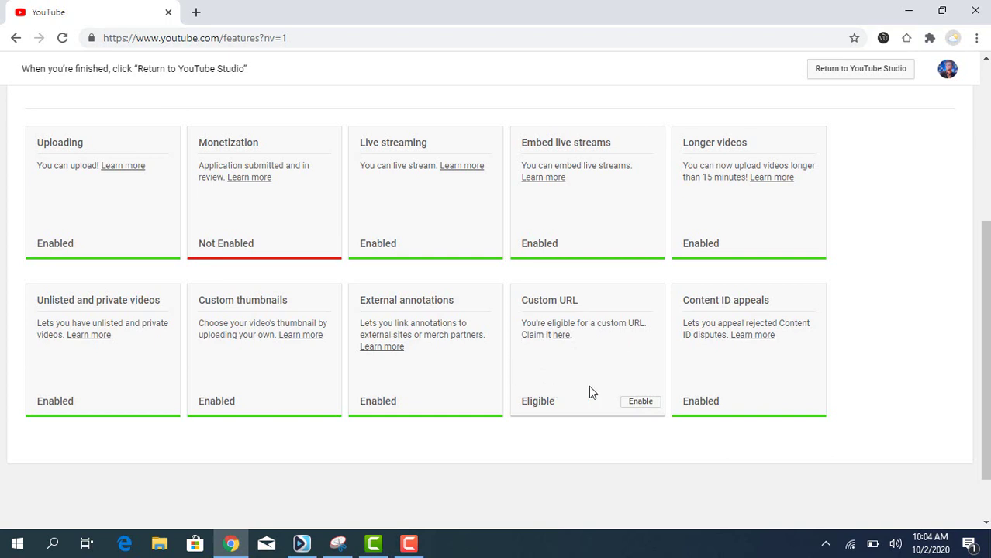
Follow the Custom URL claim link to the advanced settings and open the custom URL claim dialog there.
{"action": "left_click", "coordinate": [560, 337]}
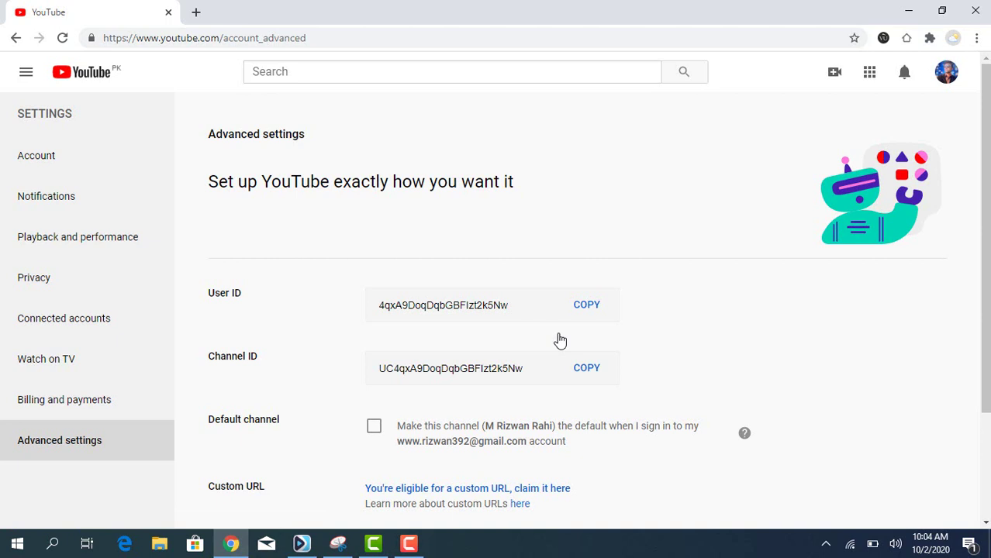
{"action": "scroll", "coordinate": [560, 341], "scroll_direction": "down", "scroll_amount": 3}
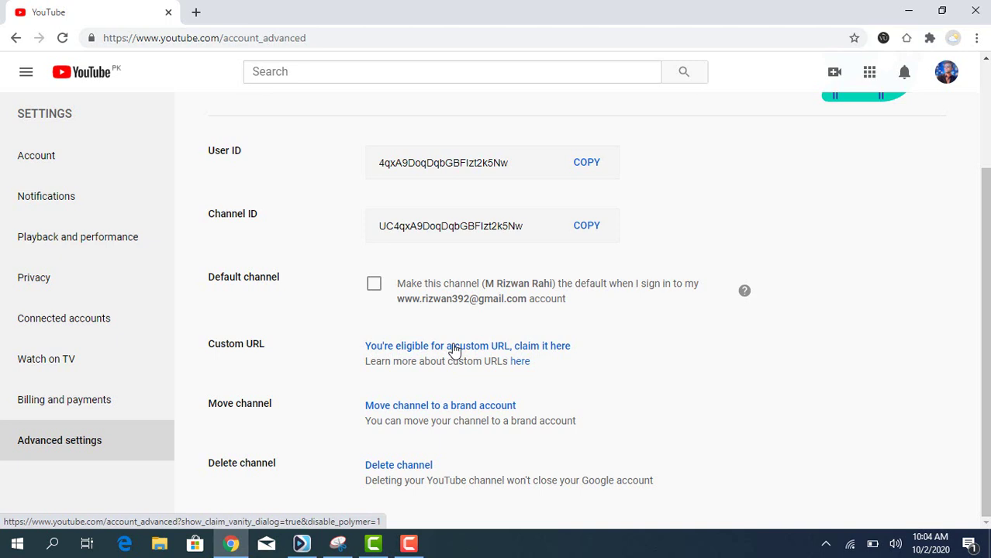
{"action": "left_click", "coordinate": [513, 350]}
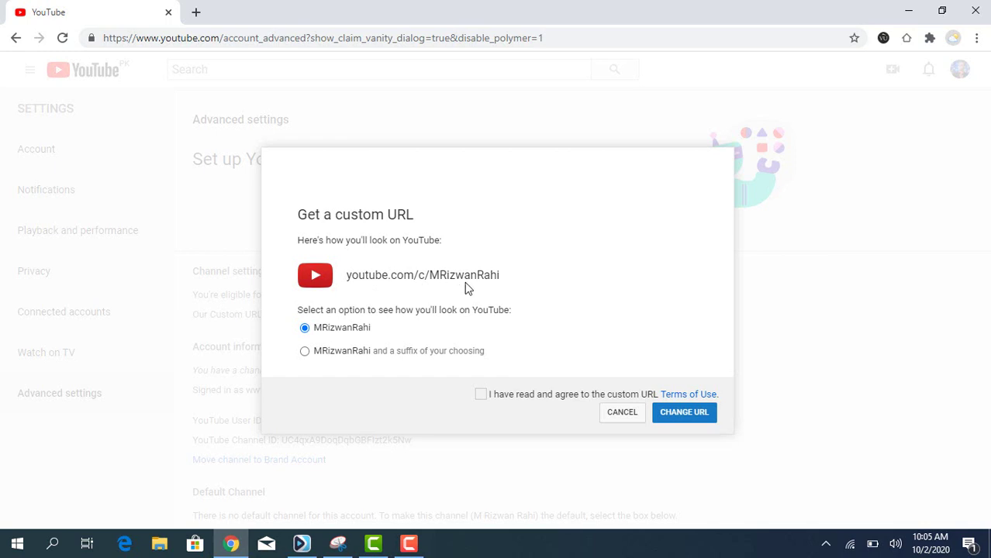
{"action": "left_click", "coordinate": [304, 354]}
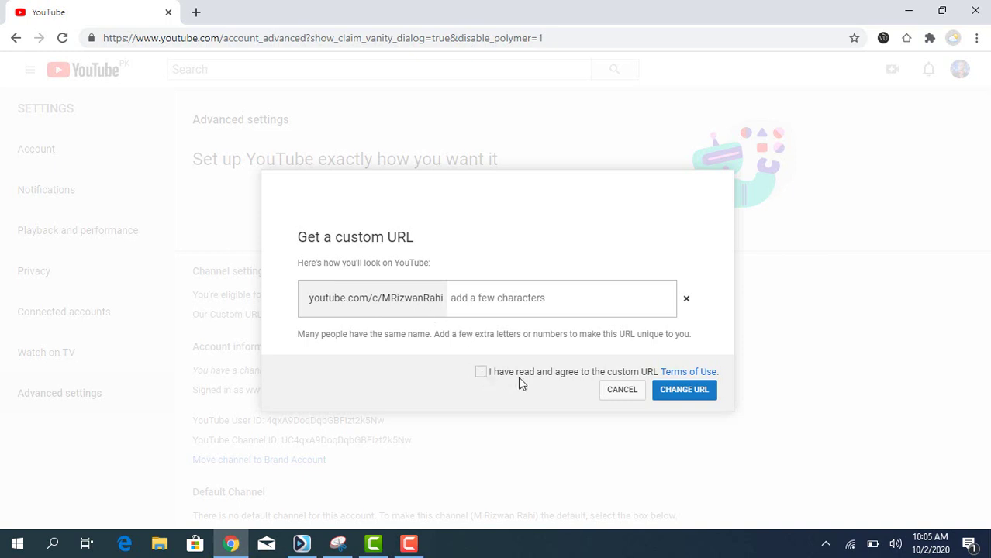
{"action": "left_click", "coordinate": [619, 393]}
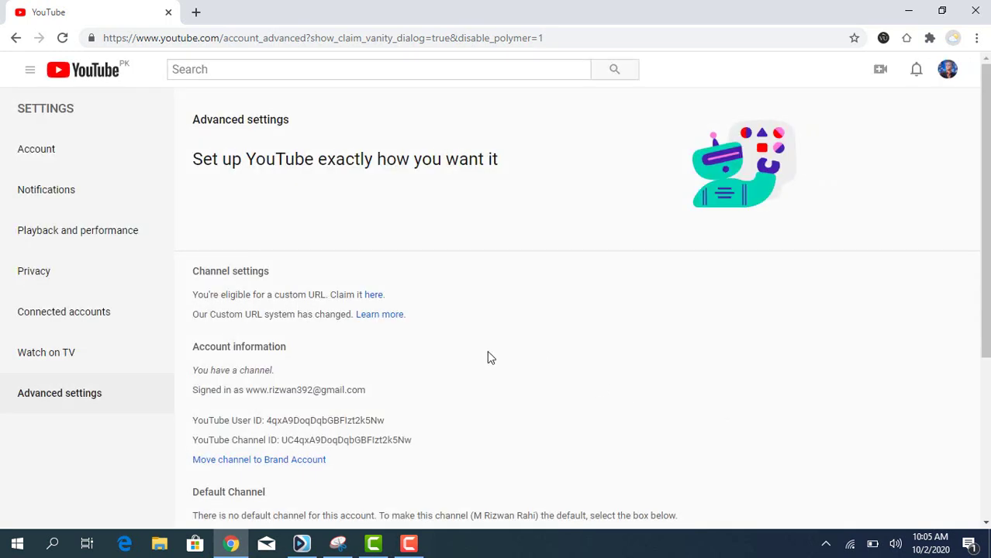
{"action": "scroll", "coordinate": [377, 380], "scroll_direction": "down", "scroll_amount": 2}
{"action": "scroll", "coordinate": [378, 380], "scroll_direction": "down", "scroll_amount": 2}
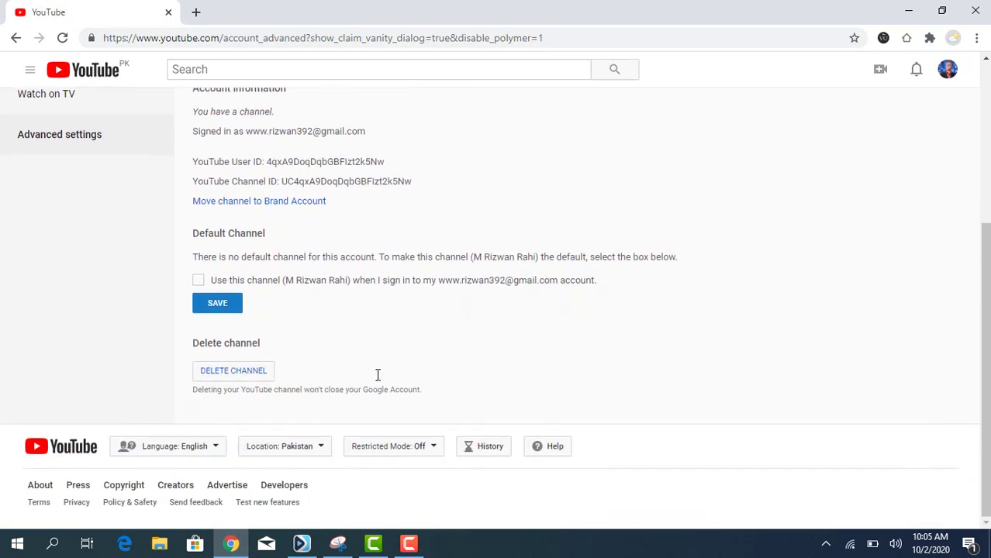
{"action": "scroll", "coordinate": [378, 378], "scroll_direction": "up", "scroll_amount": 2}
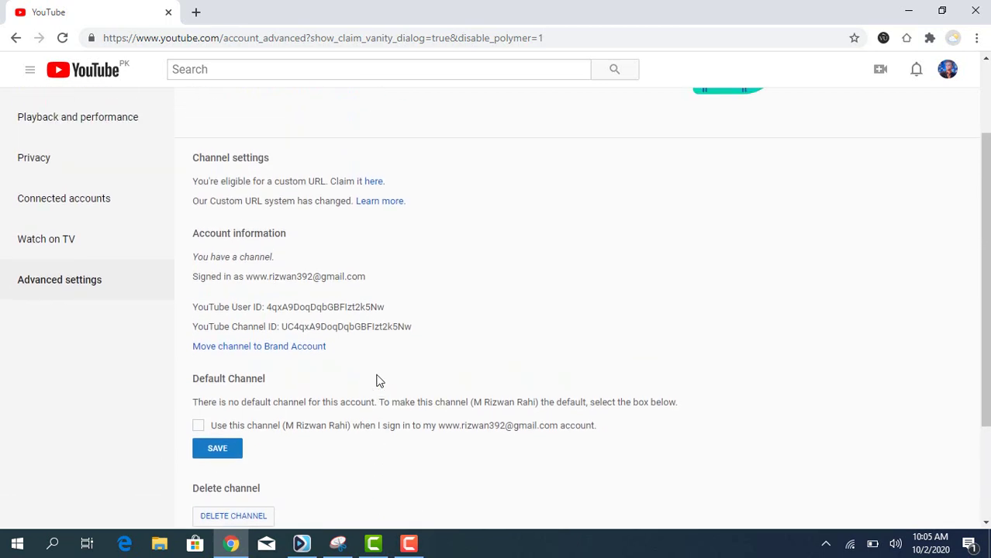
Claim the custom URL that uses the channel name without a suffix, agreeing to the Terms of Use and confirming the choice.
{"action": "left_click", "coordinate": [372, 183]}
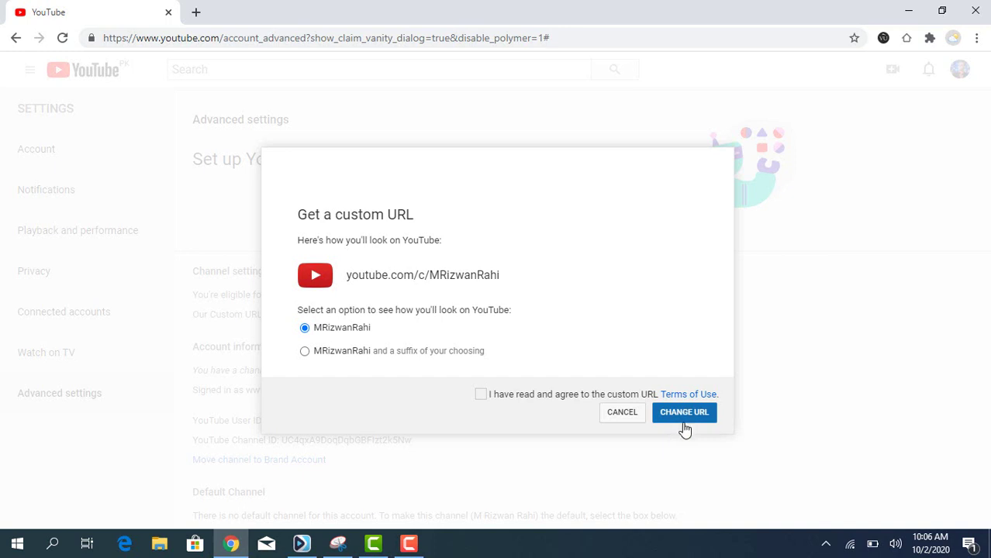
{"action": "left_click", "coordinate": [482, 396]}
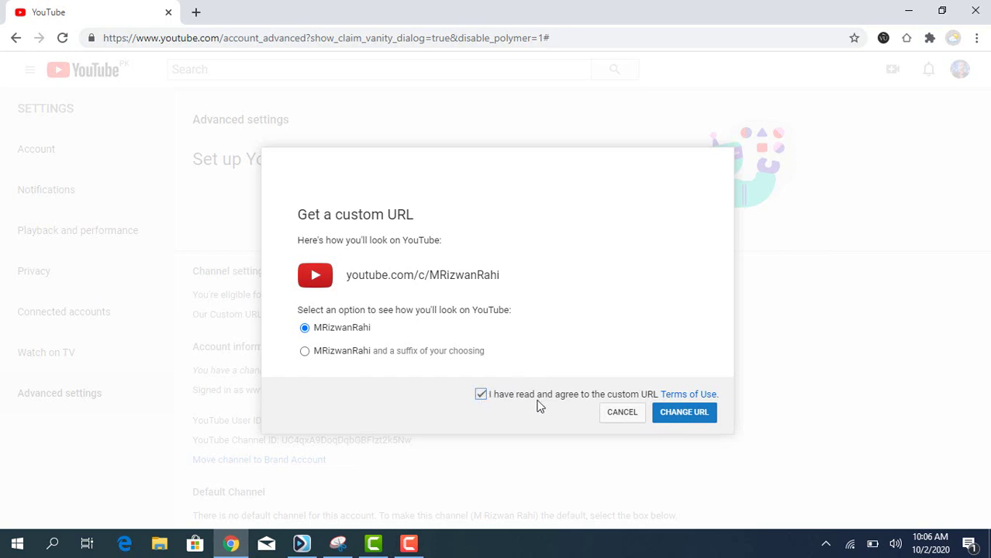
{"action": "left_click", "coordinate": [682, 418]}
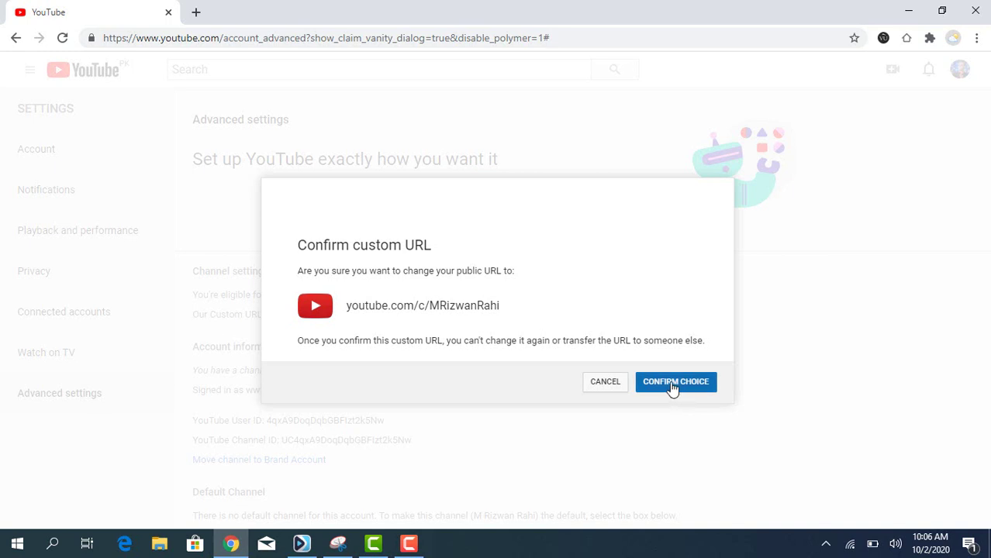
{"action": "left_click", "coordinate": [671, 389]}
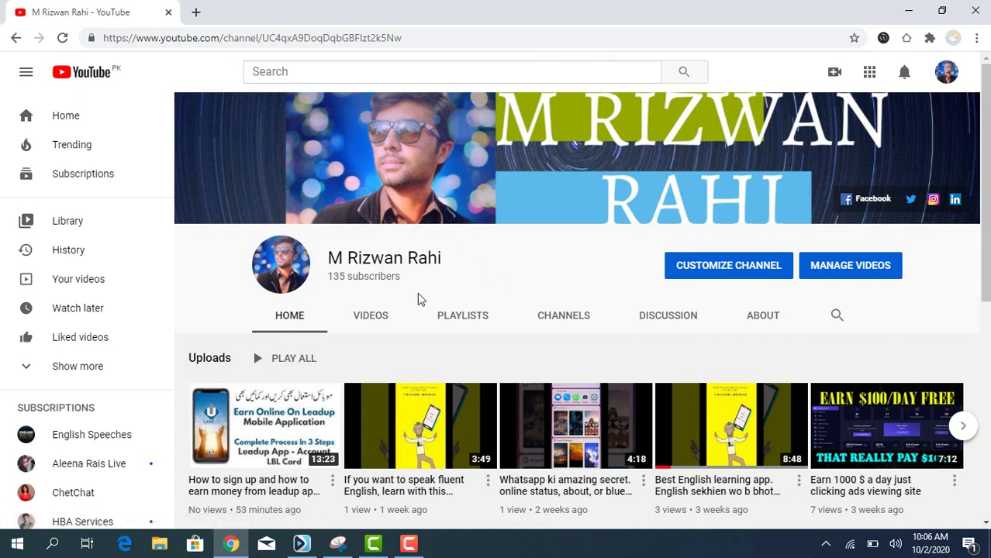
Return to the channel status and features page through the account settings and check the Custom URL feature's status.
{"action": "left_click", "coordinate": [947, 72]}
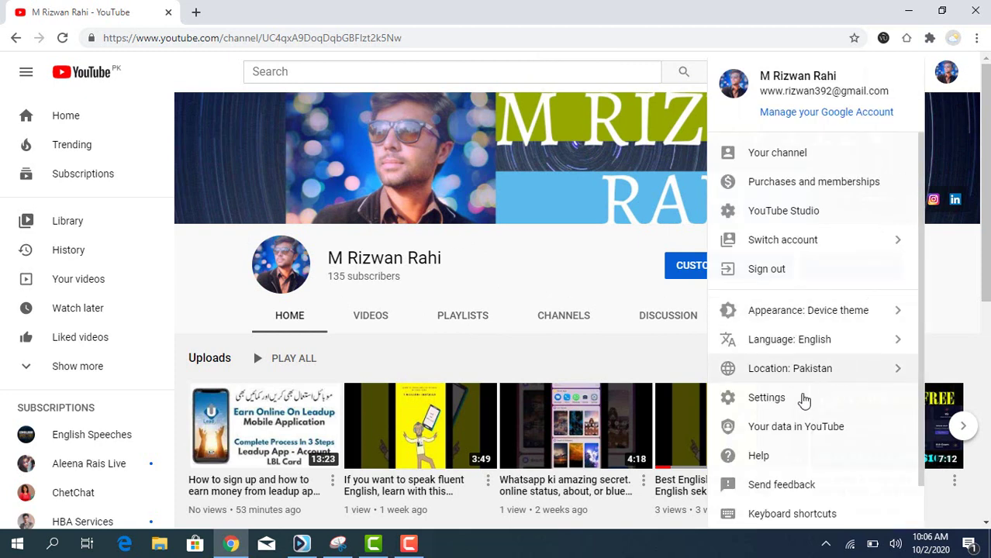
{"action": "left_click", "coordinate": [766, 398]}
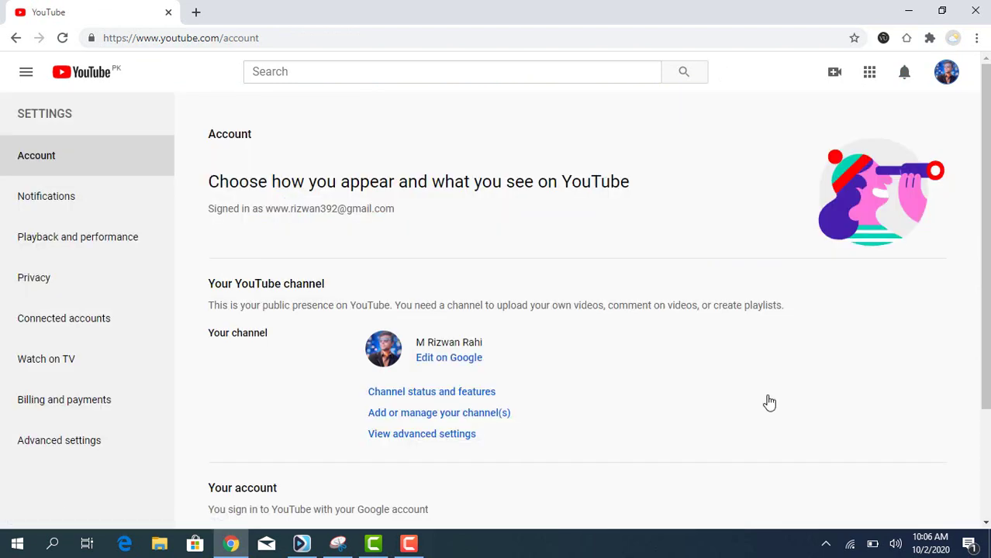
{"action": "left_click", "coordinate": [424, 393]}
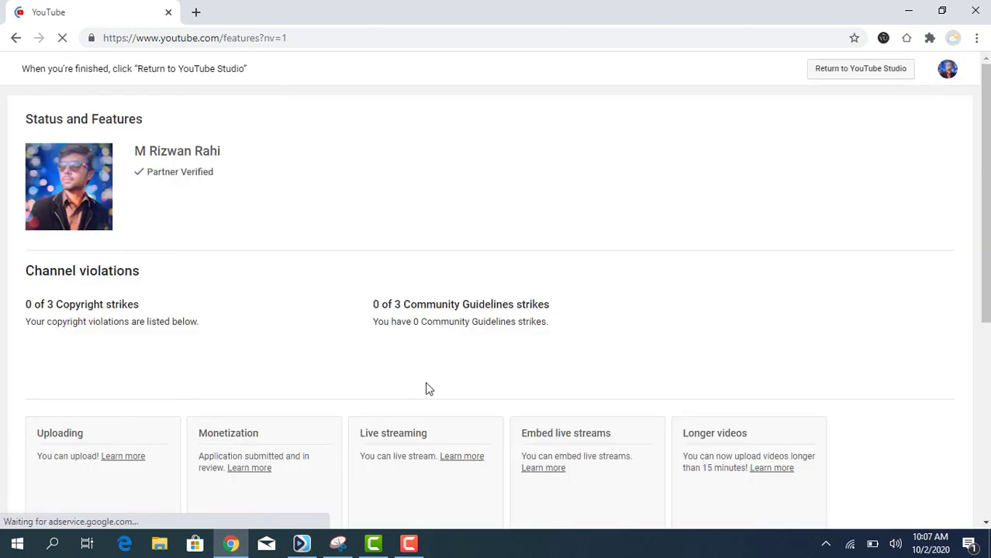
{"action": "scroll", "coordinate": [443, 387], "scroll_direction": "down", "scroll_amount": 5}
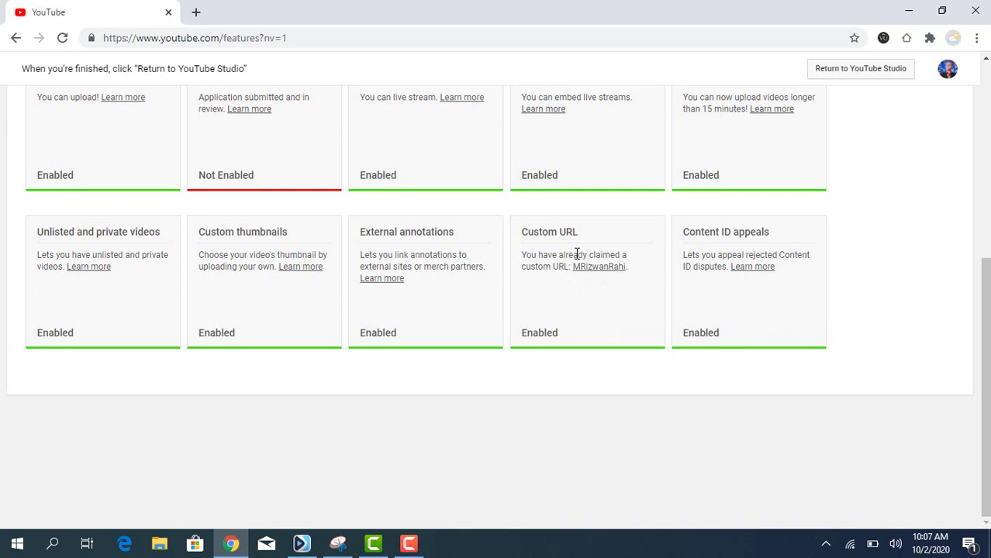
{"action": "scroll", "coordinate": [589, 313], "scroll_direction": "up", "scroll_amount": 1}
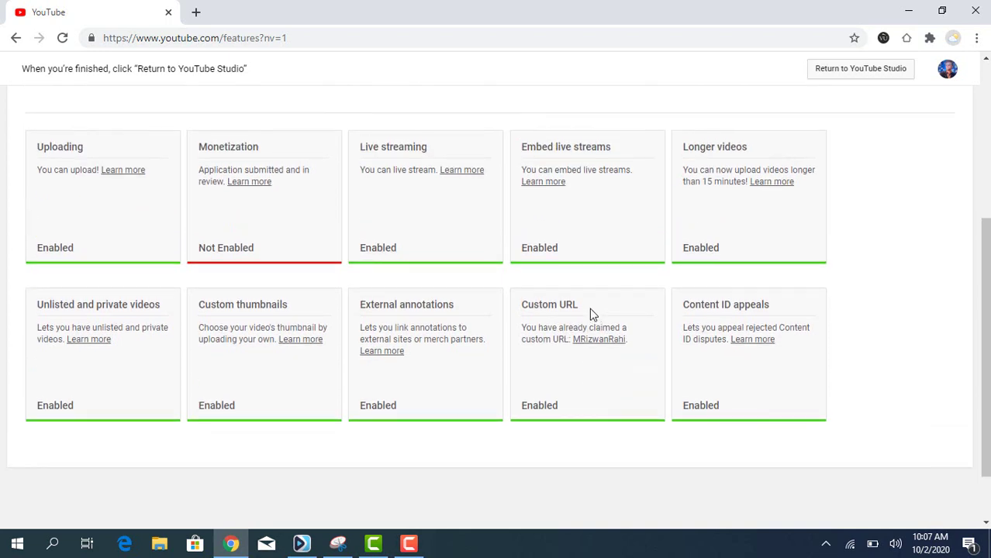
Open a new browser tab.
{"action": "left_click", "coordinate": [196, 13]}
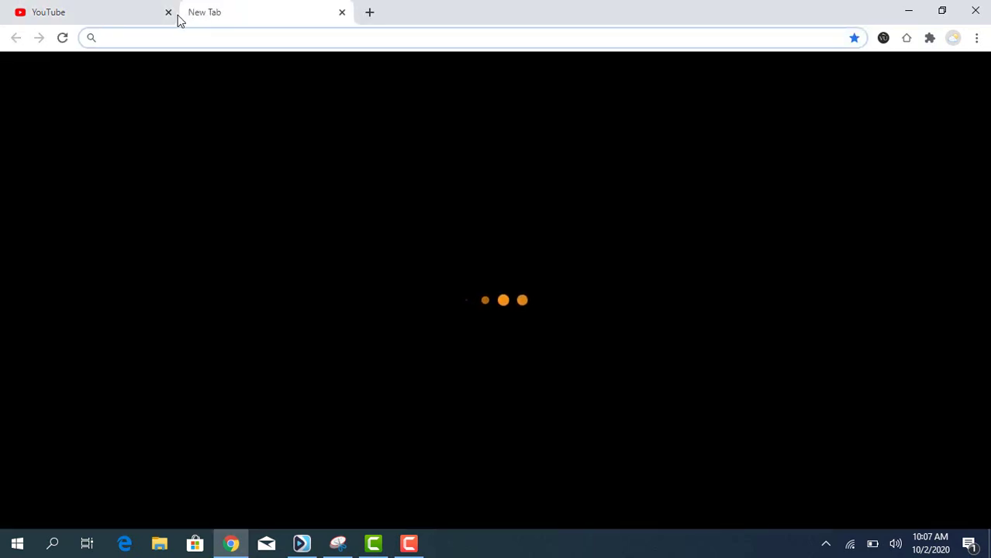